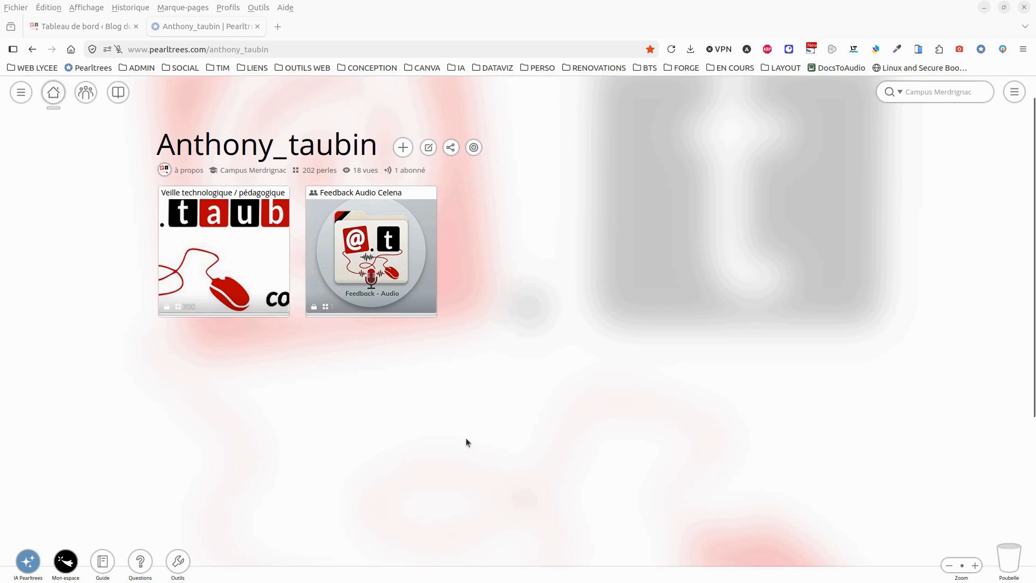
# Start a new collection on the home space with the title "Partage BTS 1 TC".
pyautogui.click(403, 148)
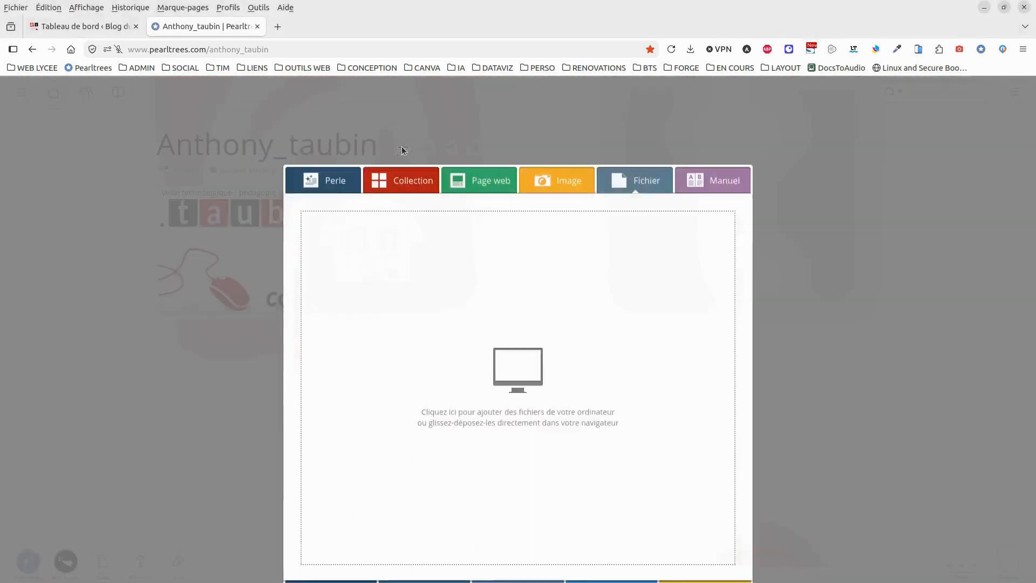
pyautogui.click(404, 124)
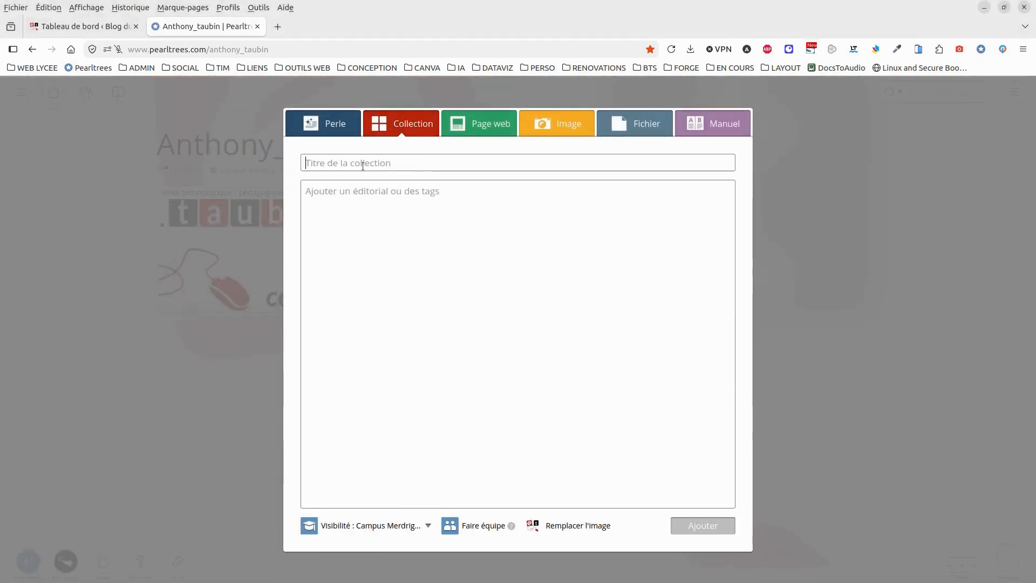
pyautogui.write('Parta')
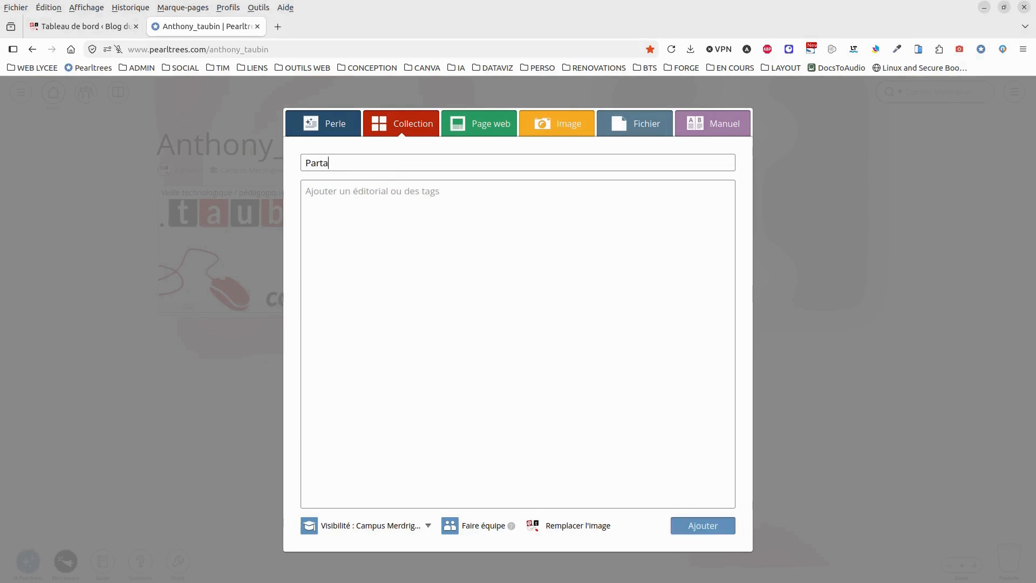
pyautogui.write('ge BTS 1 TC')
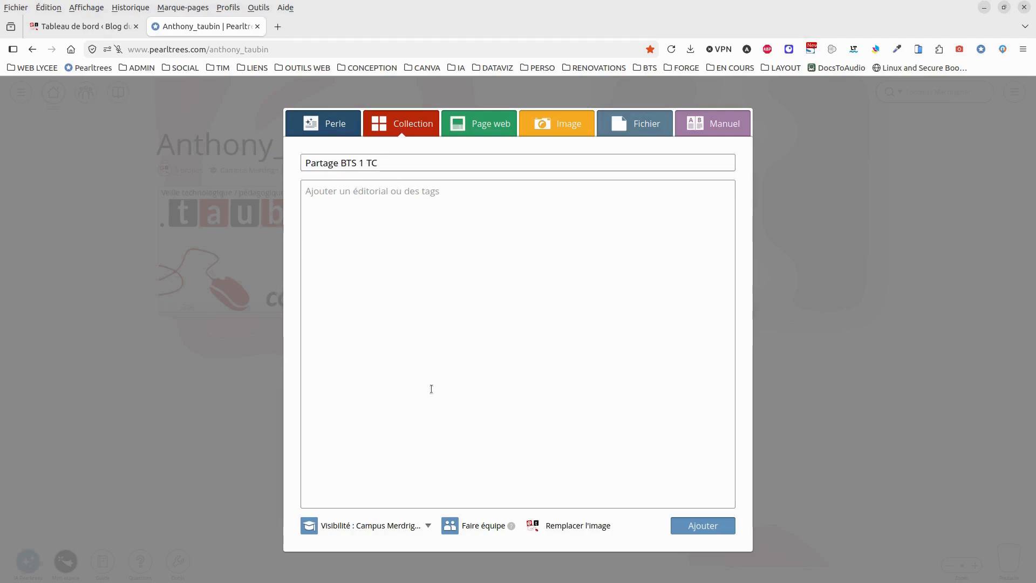
# Make the collection a team with all members of the T1 directory and set its visibility to Privé.
pyautogui.click(484, 526)
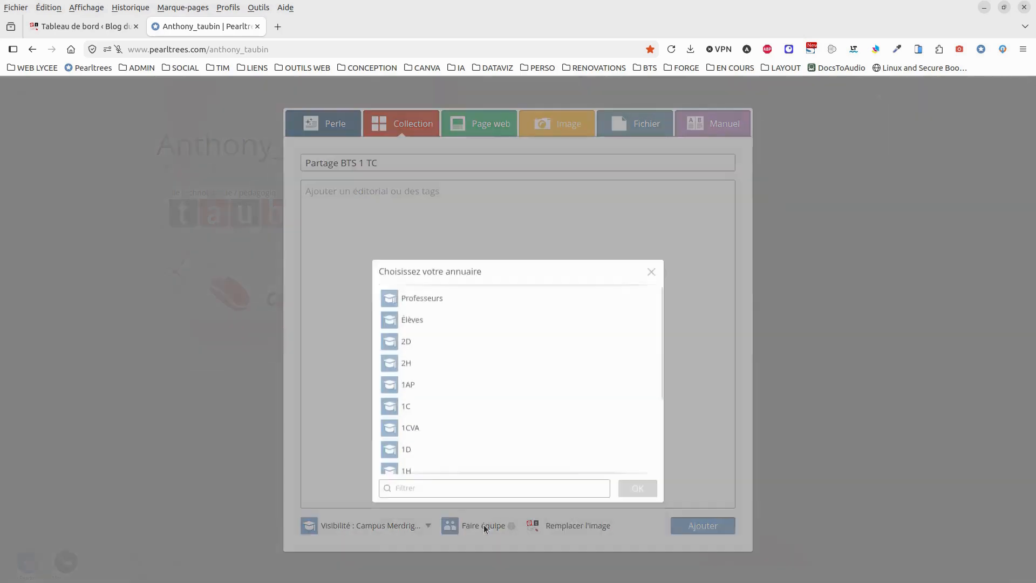
pyautogui.scroll(-3, 437, 322)
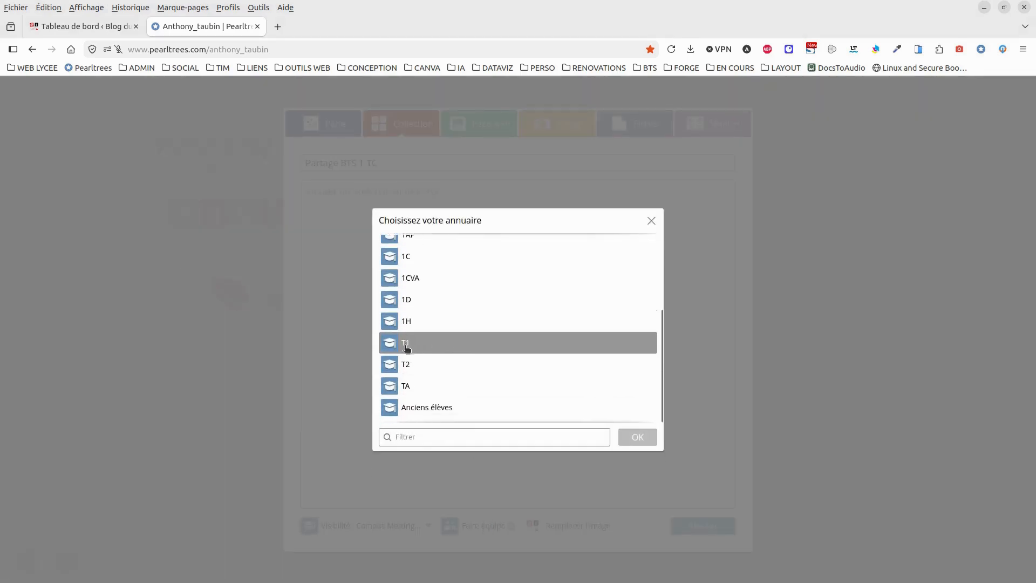
pyautogui.click(403, 344)
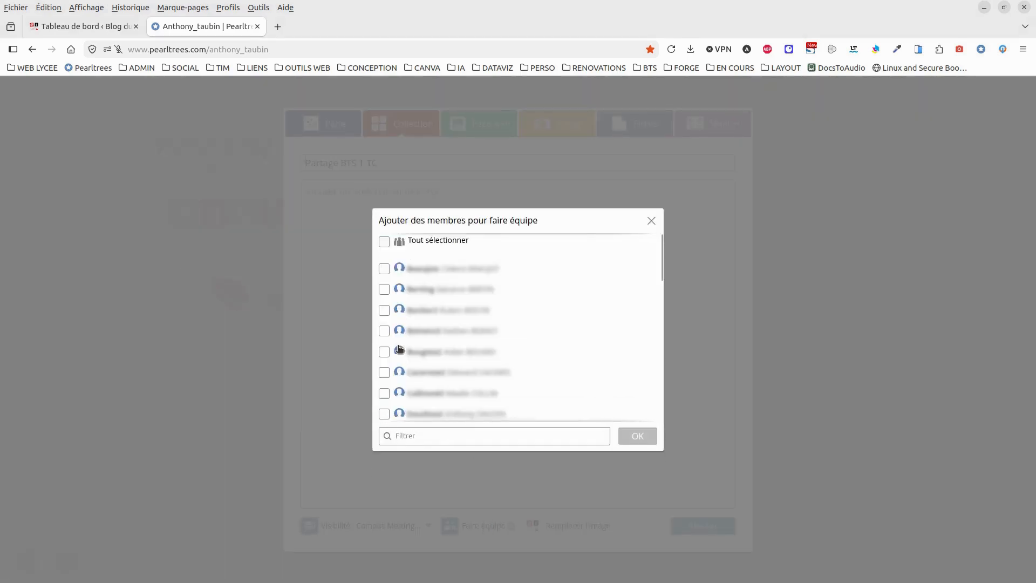
pyautogui.click(379, 241)
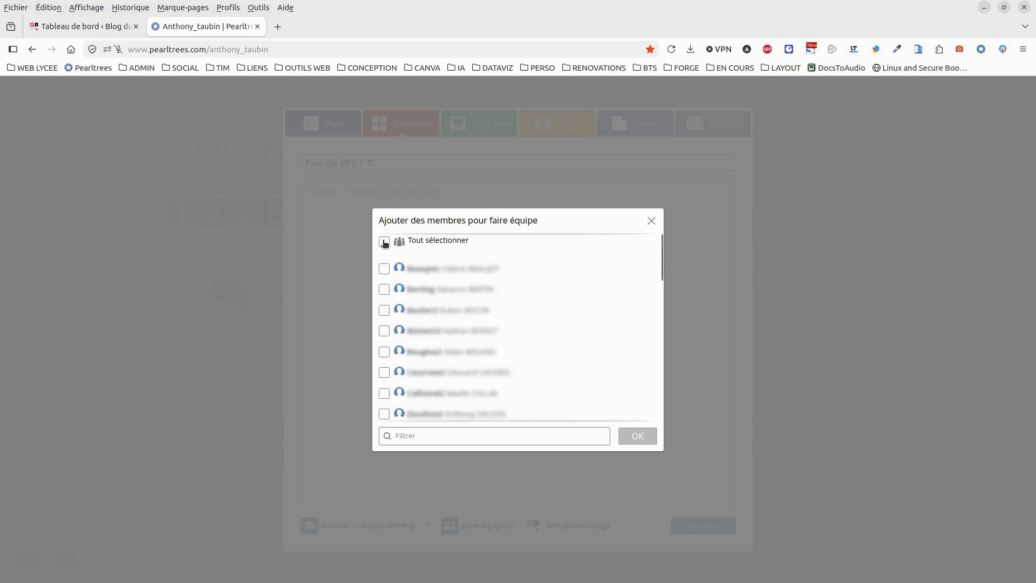
pyautogui.click(637, 436)
pyautogui.click(377, 504)
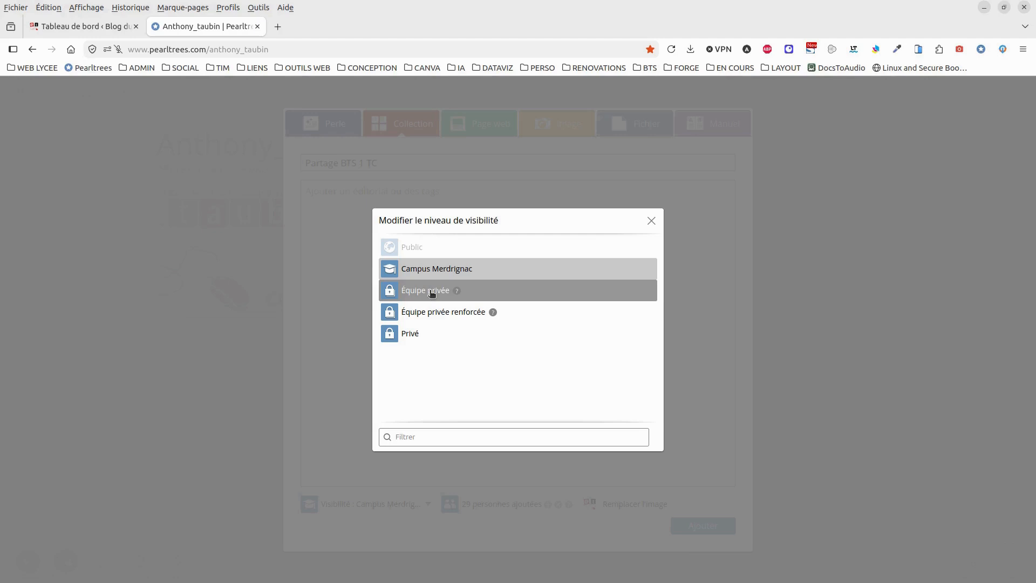
pyautogui.click(439, 333)
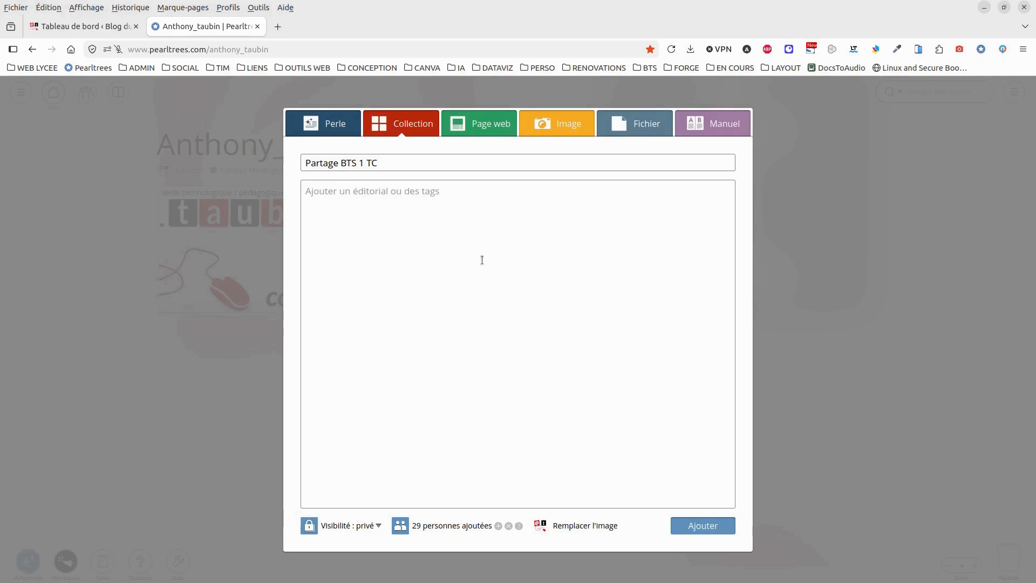
# Replace the collection's image with logo-bts-tc.webp from the computer and add the collection.
pyautogui.click(582, 525)
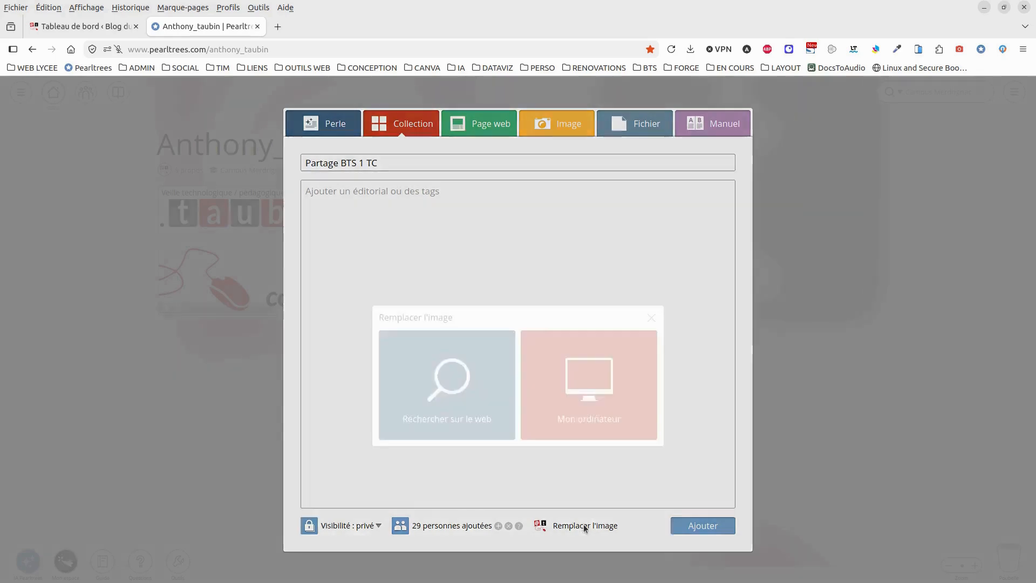
pyautogui.click(588, 339)
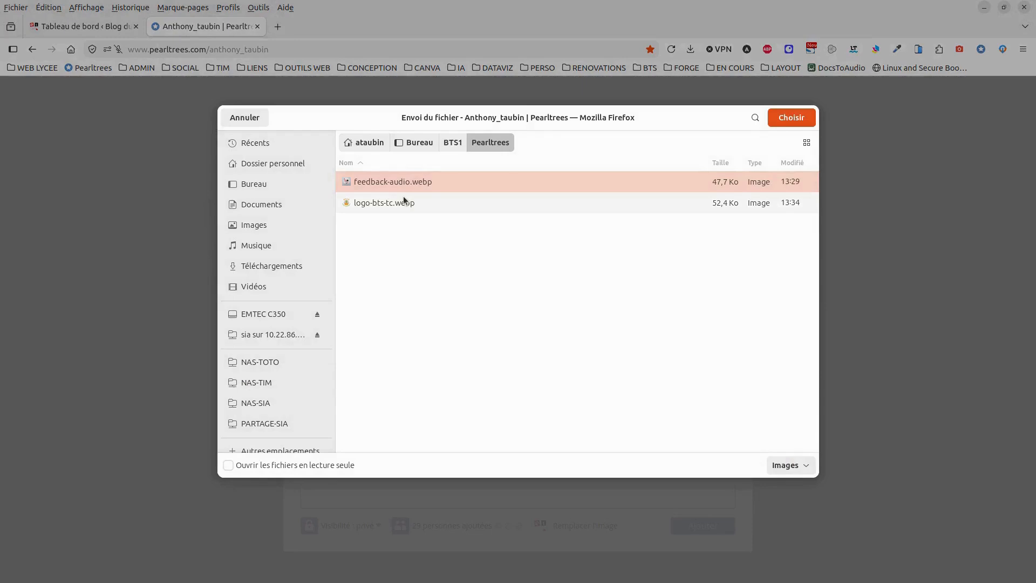
pyautogui.click(407, 202)
pyautogui.click(791, 117)
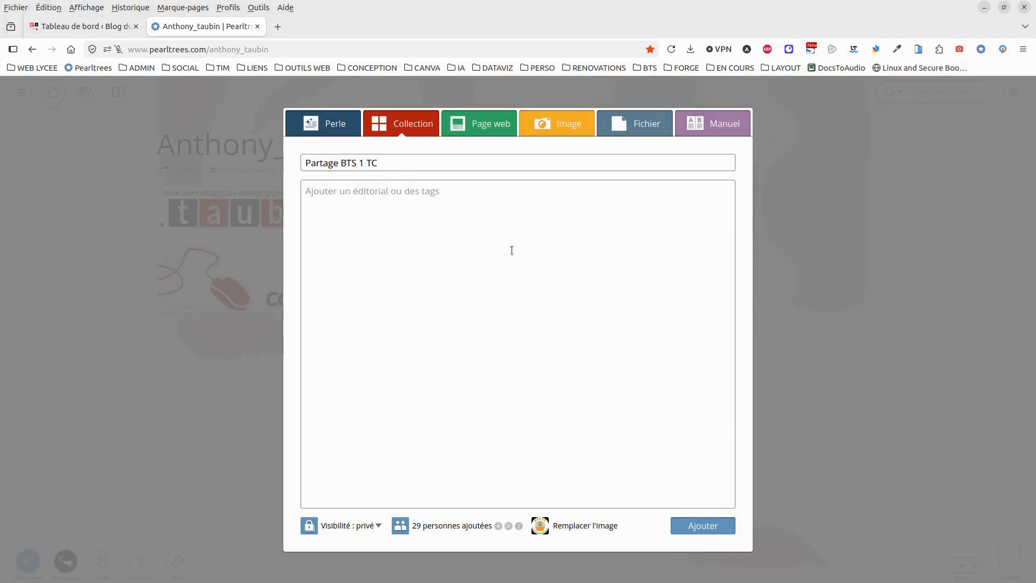
pyautogui.click(704, 526)
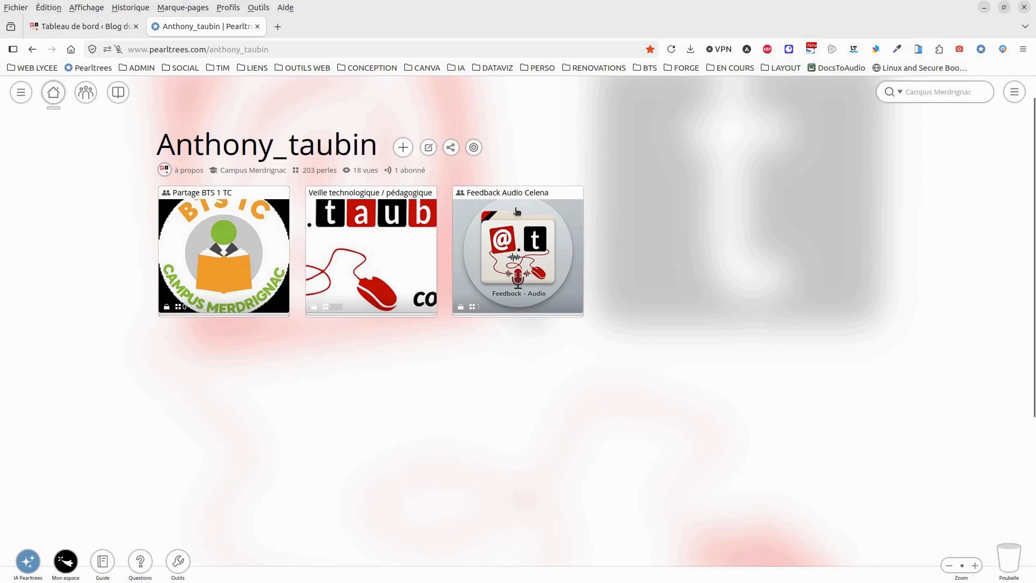
# Move the Partage BTS 1 TC collection into a separate section below the others and title that section "Étudiants".
pyautogui.moveTo(239, 207); pyautogui.dragTo(275, 388)
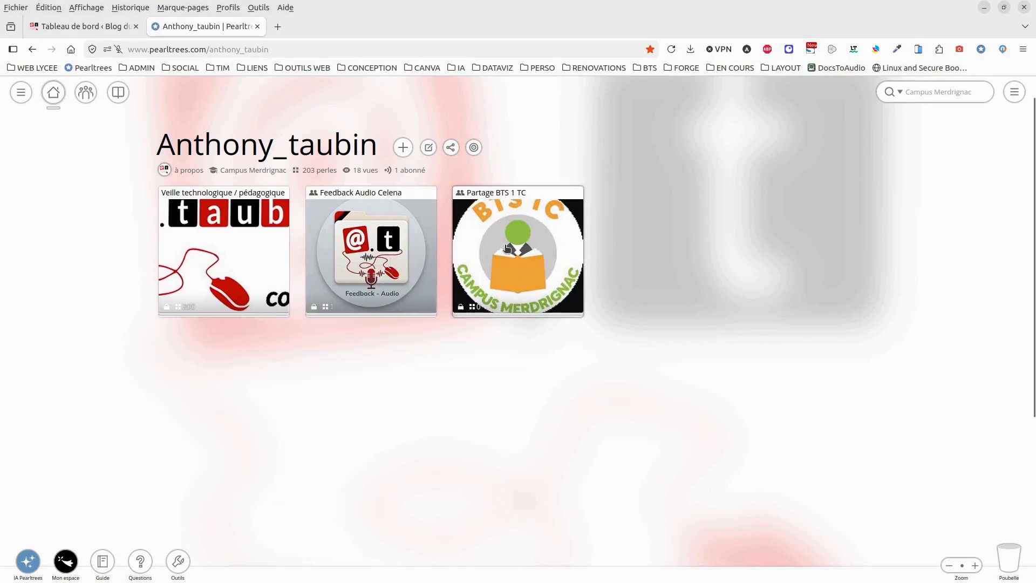
pyautogui.moveTo(507, 248); pyautogui.dragTo(241, 432)
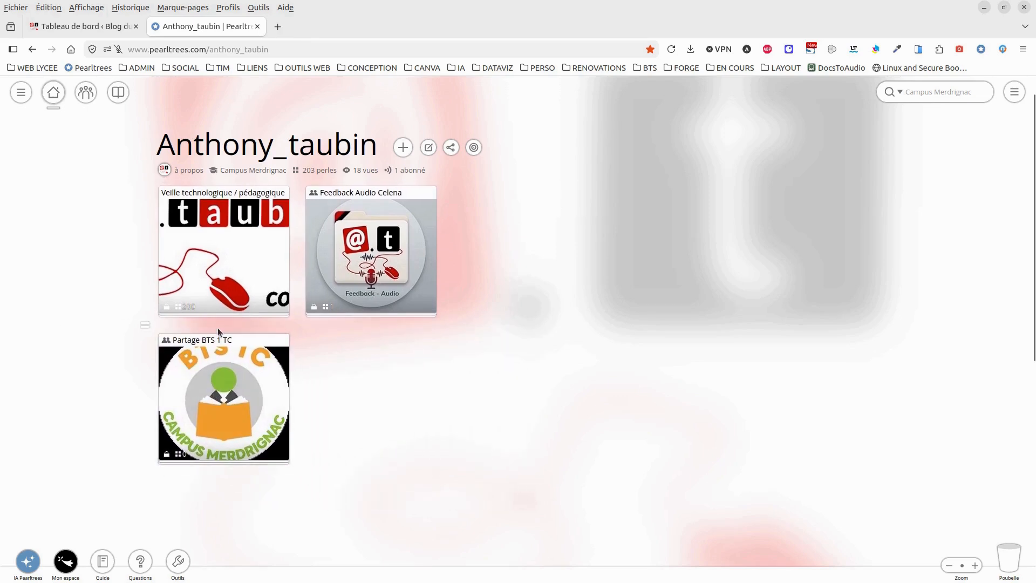
pyautogui.click(144, 329)
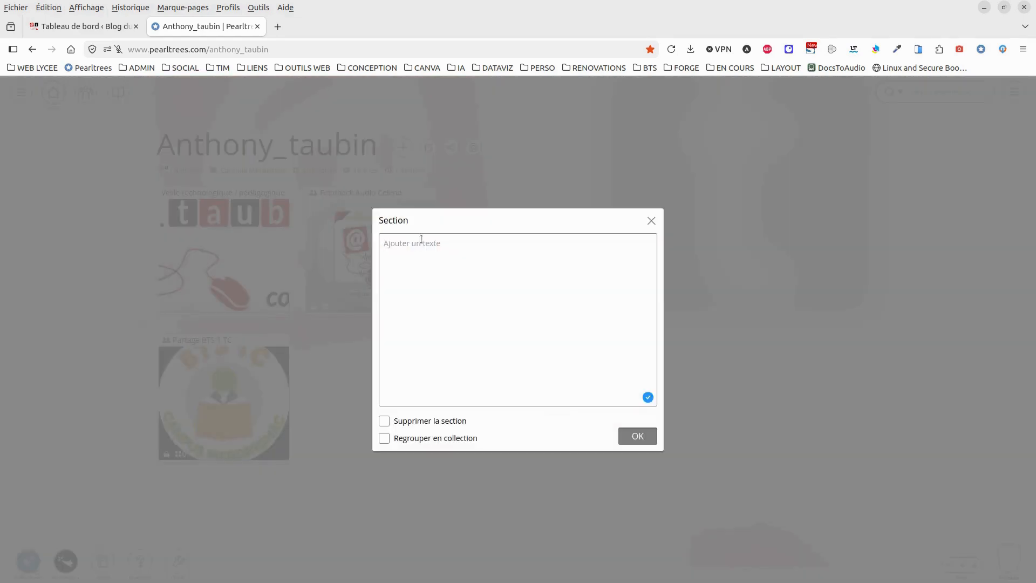
pyautogui.write('Étudiants')
pyautogui.click(640, 436)
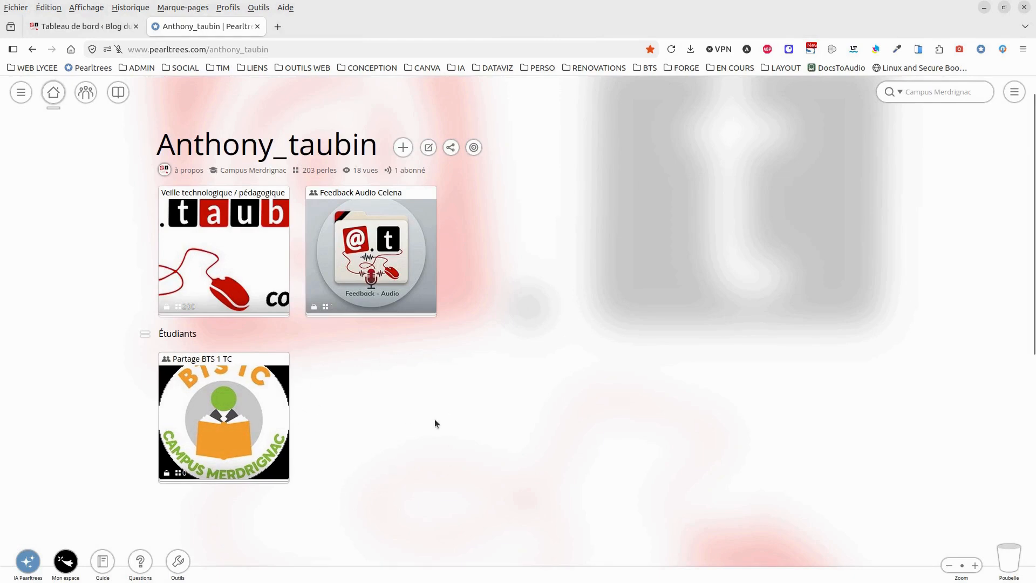
# Create a sub-collection titled "EIL - Groupe A" inside the Partage BTS 1 TC collection.
pyautogui.click(235, 399)
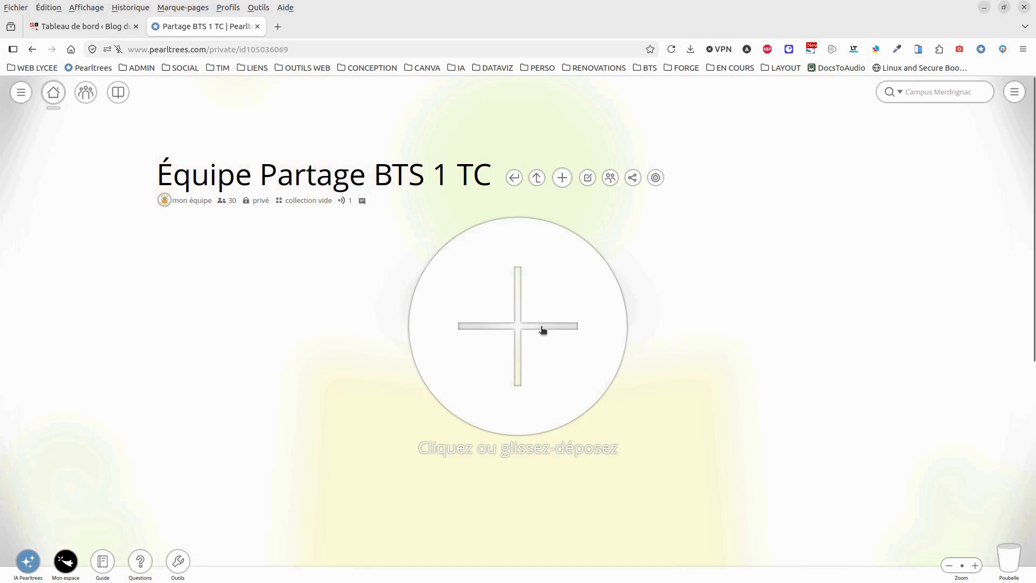
pyautogui.click(522, 322)
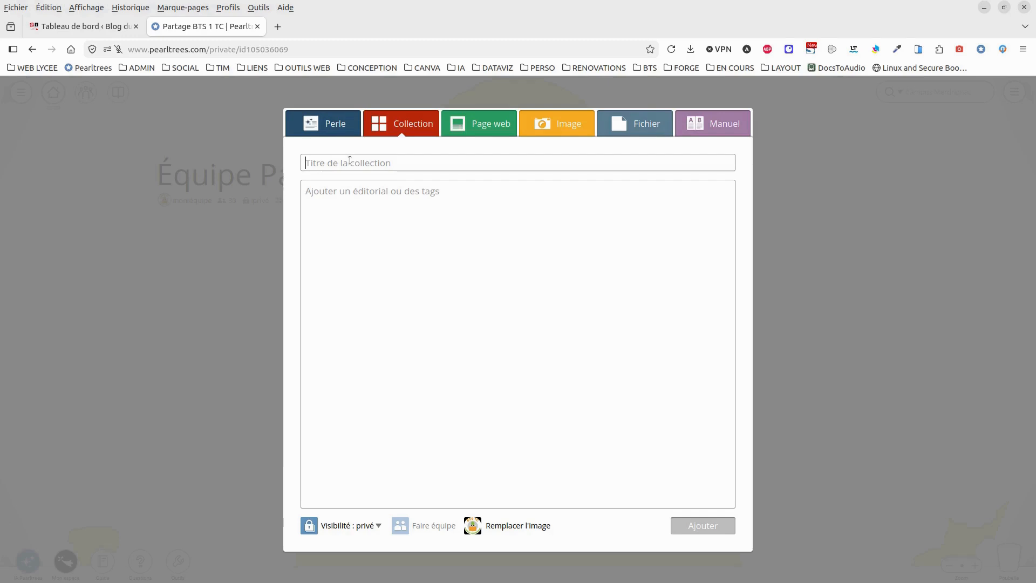
pyautogui.write('EIL')
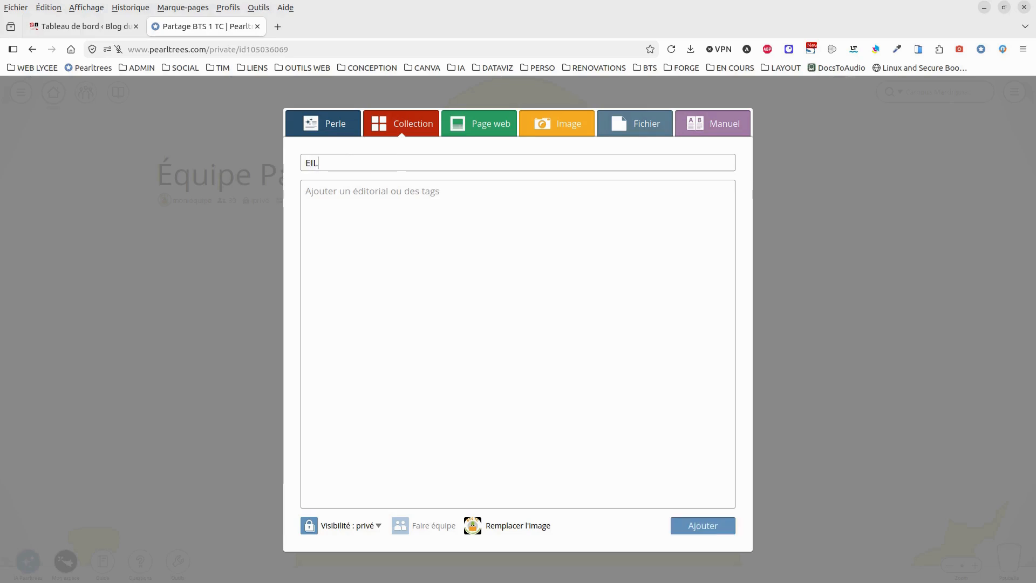
pyautogui.write(' - Groupe A')
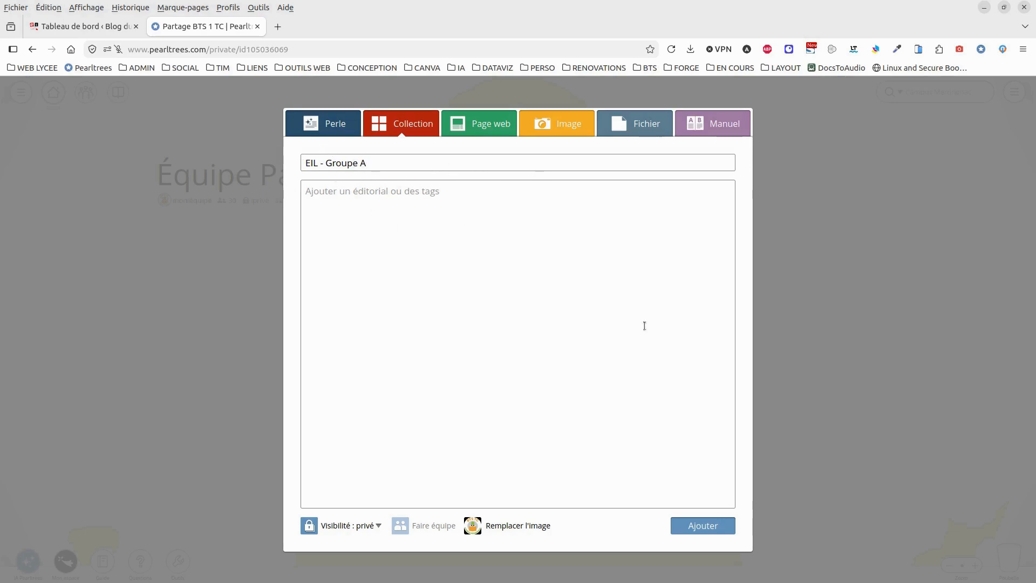
pyautogui.click(706, 525)
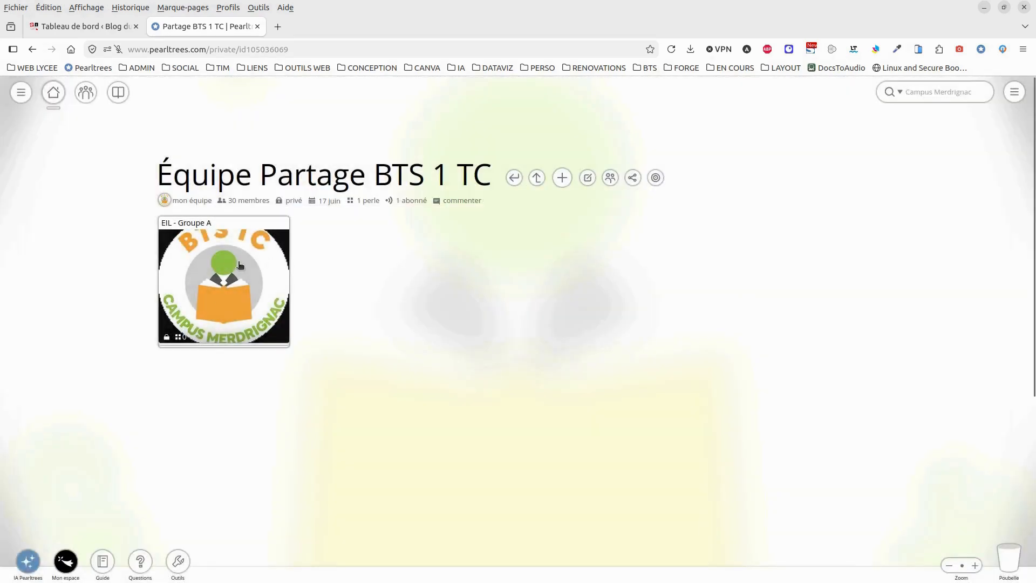
# Set the EIL - Groupe A image to the white A on blue from a "lettre A" web search, and check its thumbnail in the parent collection.
pyautogui.click(227, 281)
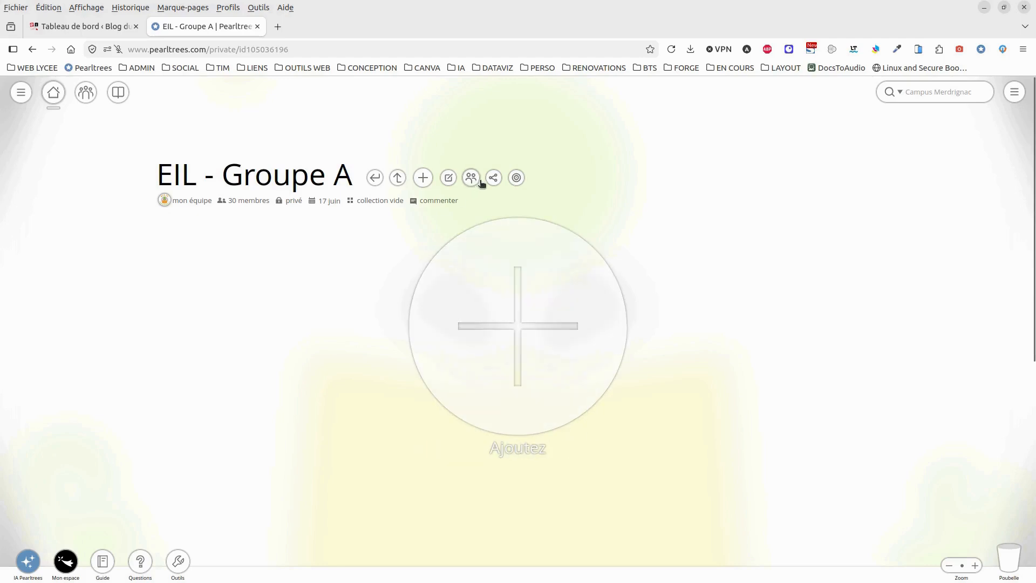
pyautogui.click(448, 181)
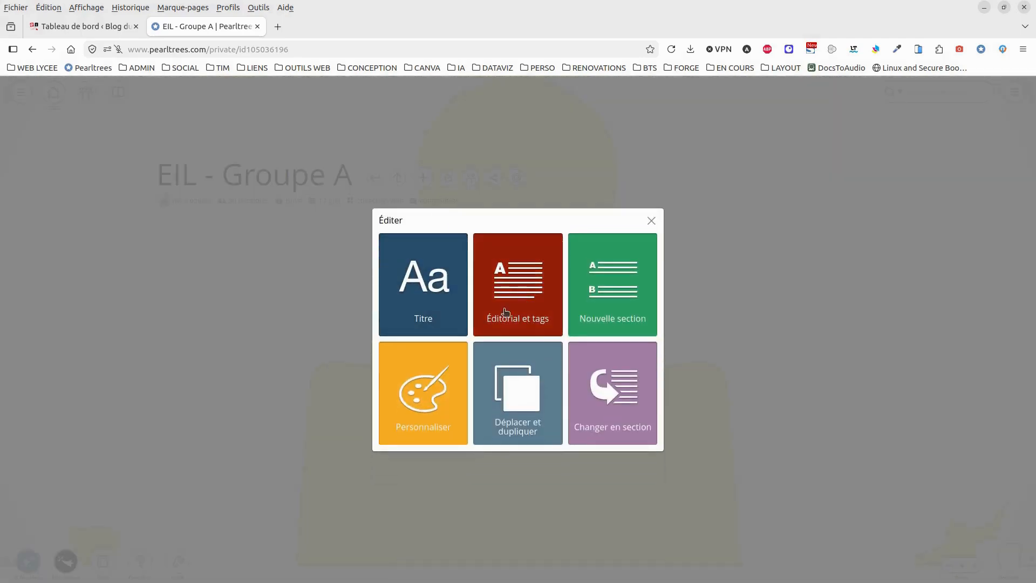
pyautogui.click(432, 395)
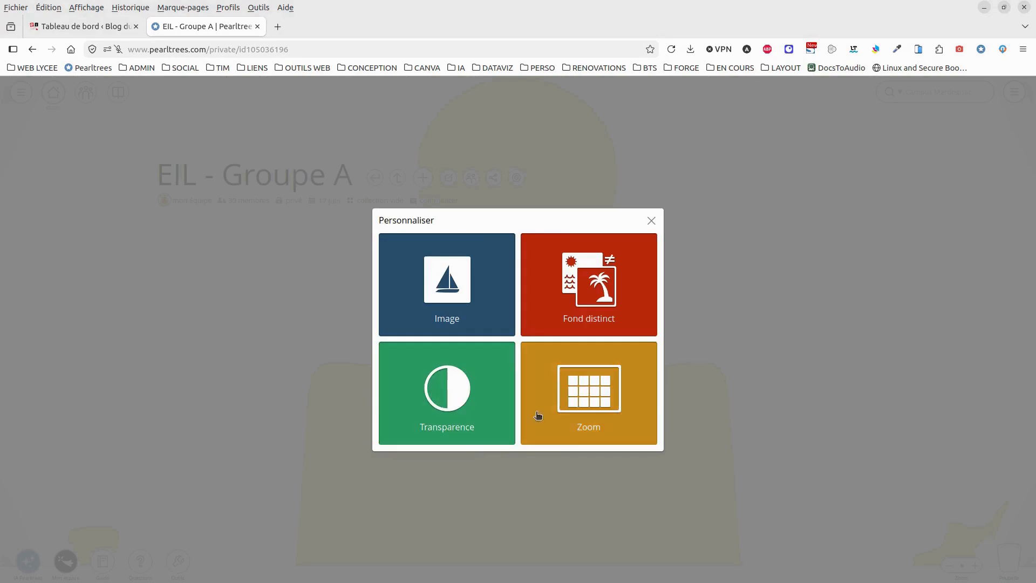
pyautogui.click(474, 296)
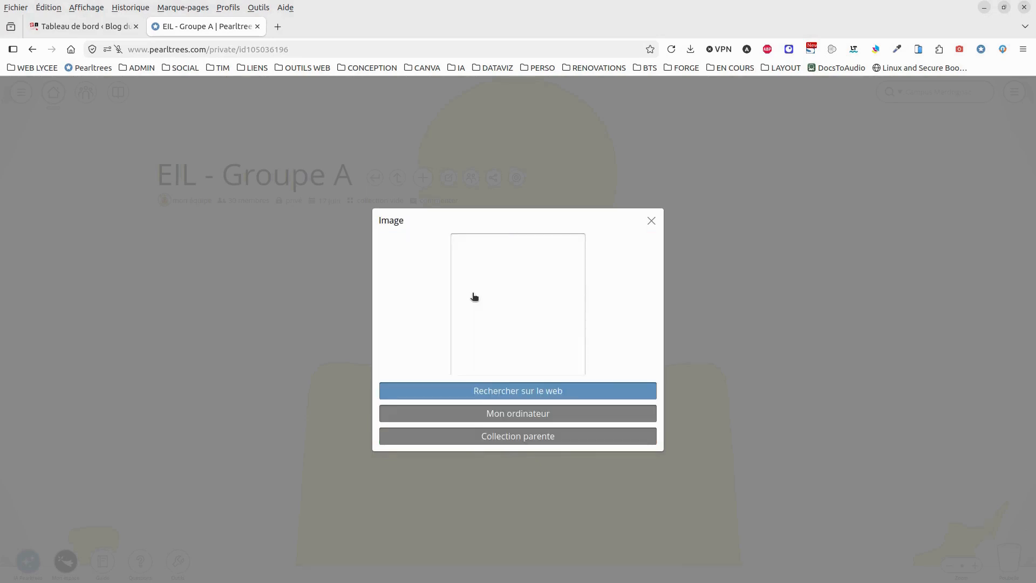
pyautogui.click(532, 391)
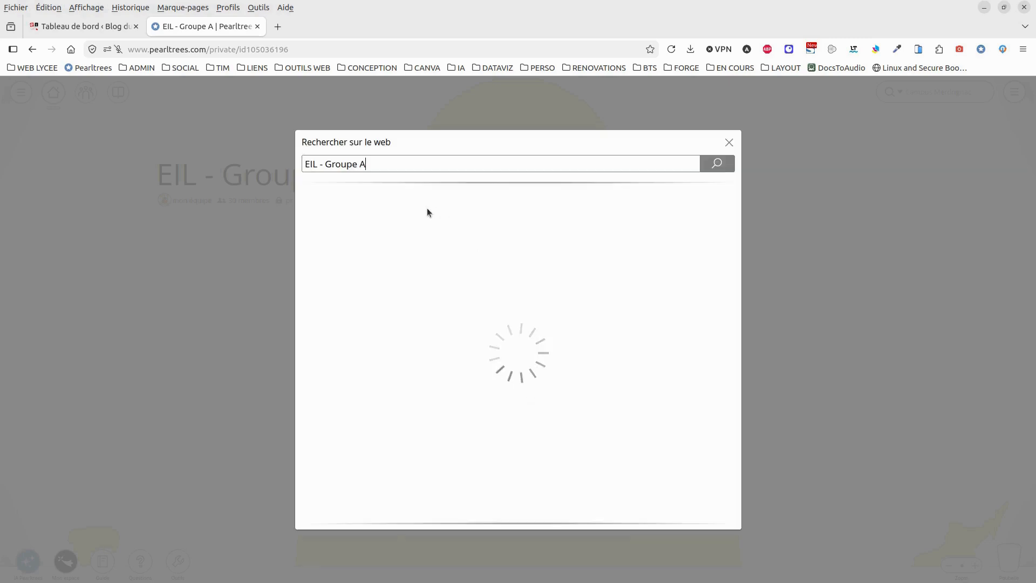
pyautogui.moveTo(340, 164); pyautogui.dragTo(287, 156)
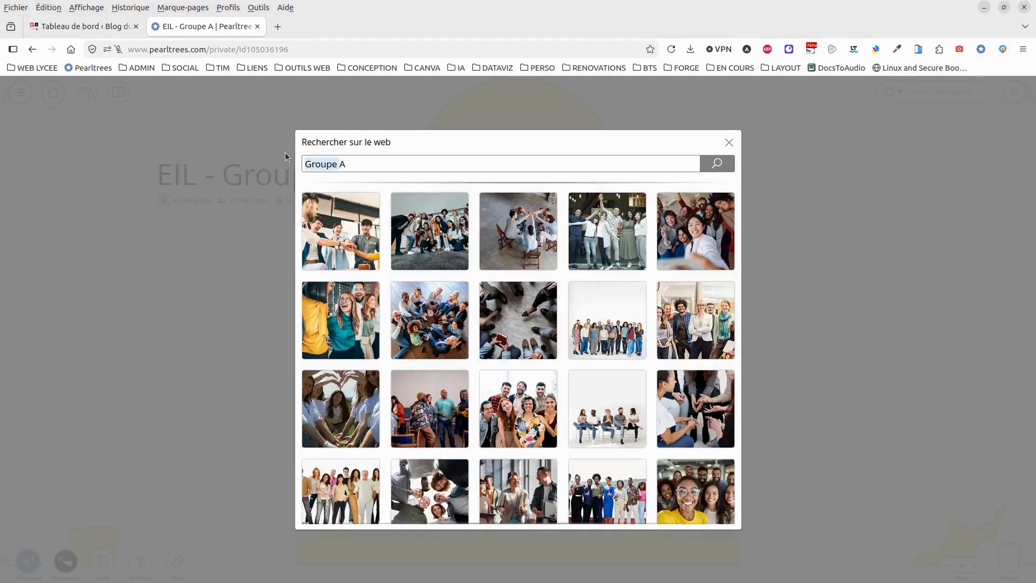
pyautogui.write('lettre')
pyautogui.press('Return')
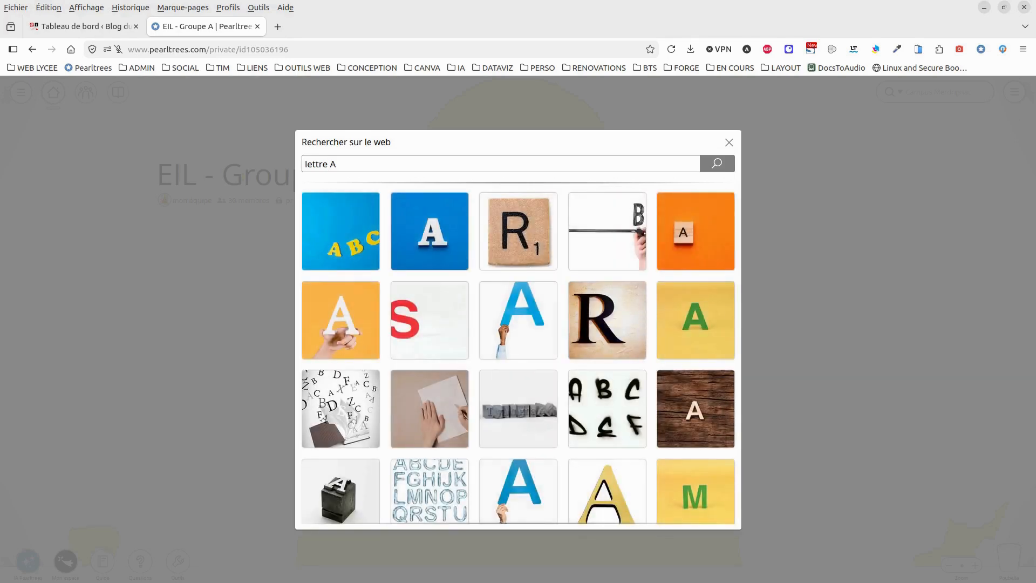
pyautogui.click(425, 229)
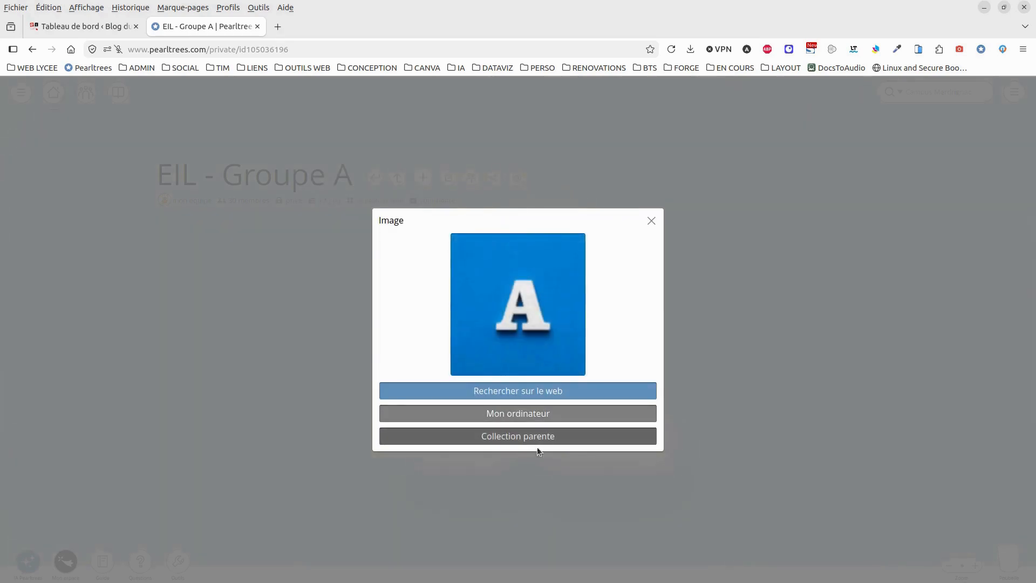
pyautogui.click(651, 220)
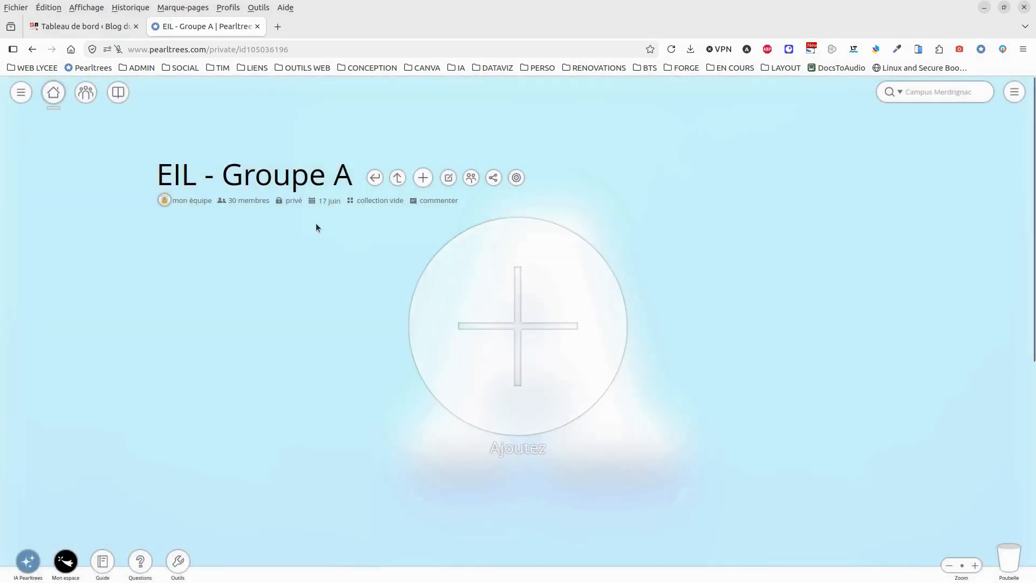
pyautogui.click(398, 178)
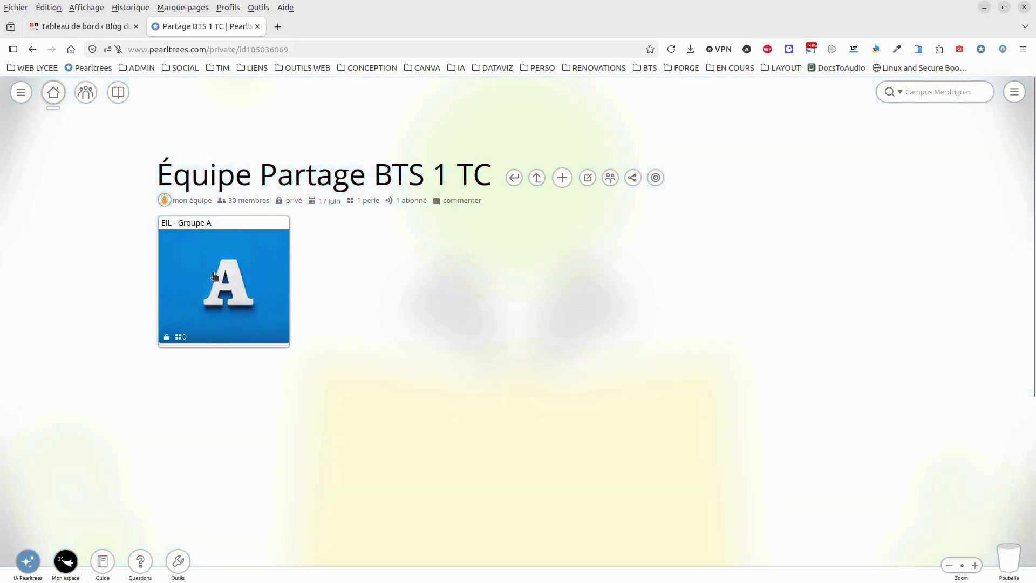
pyautogui.click(235, 292)
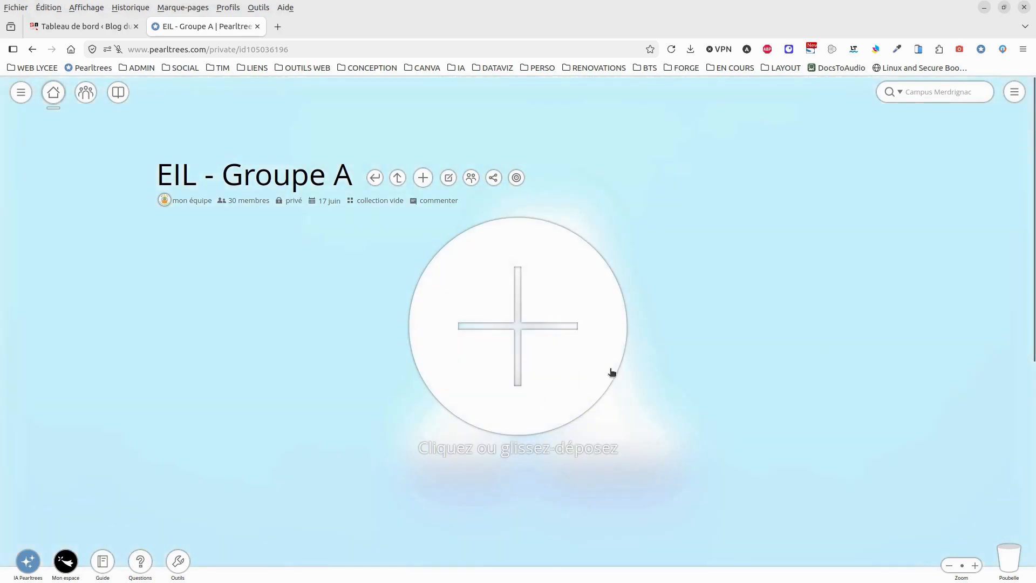
pyautogui.click(523, 326)
pyautogui.click(555, 124)
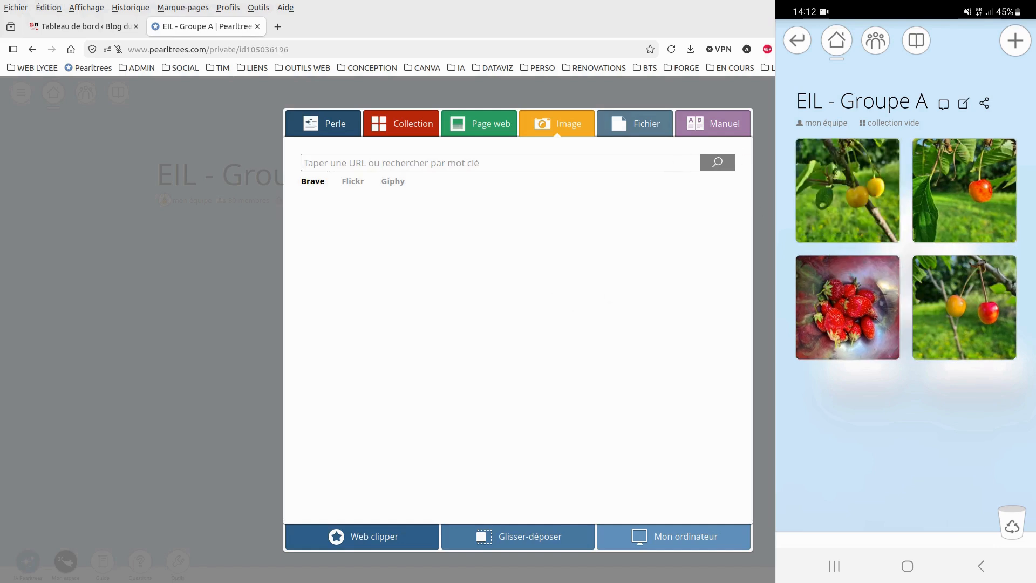
pyautogui.press('Escape')
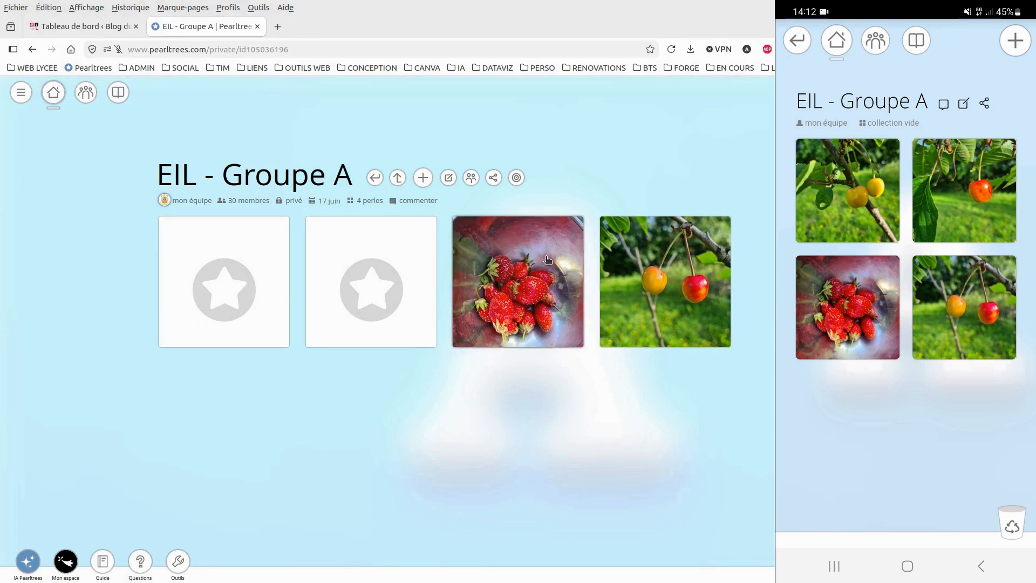
# View the strawberries photo enlarged in EIL - Groupe A and return to the Partage BTS 1 TC collection.
pyautogui.moveTo(548, 260)
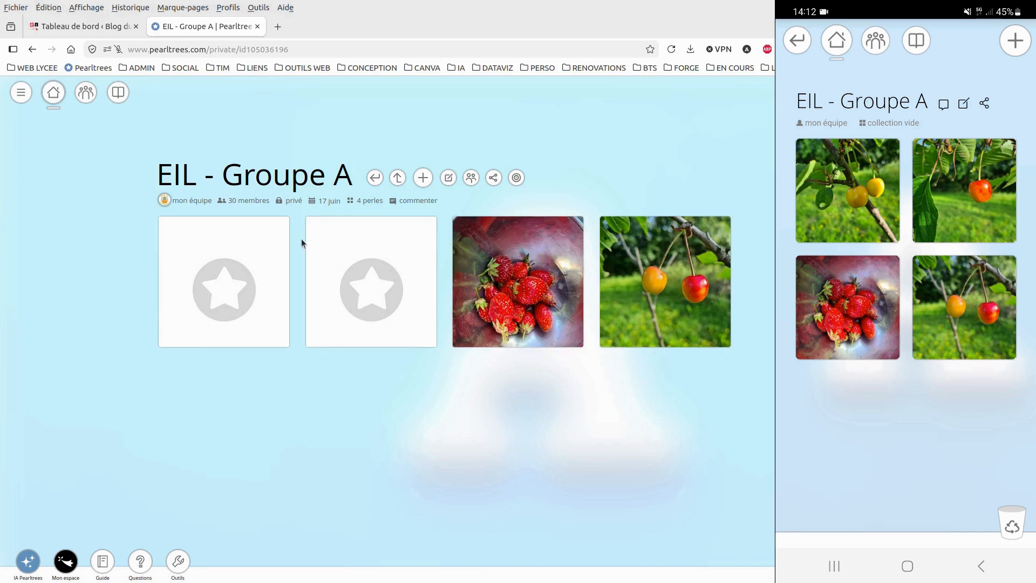
pyautogui.moveTo(509, 281); pyautogui.dragTo(528, 280)
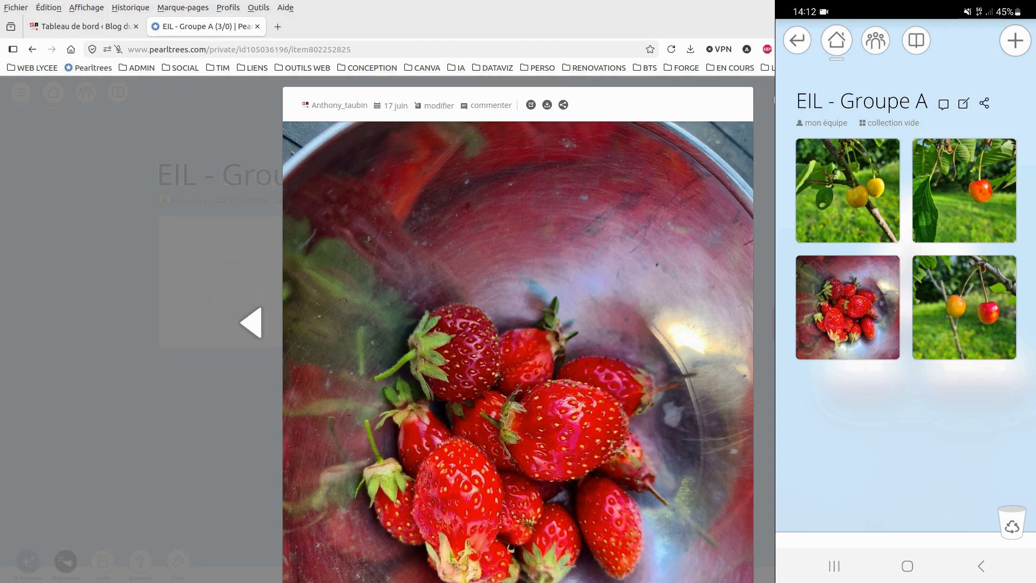
pyautogui.press('Escape')
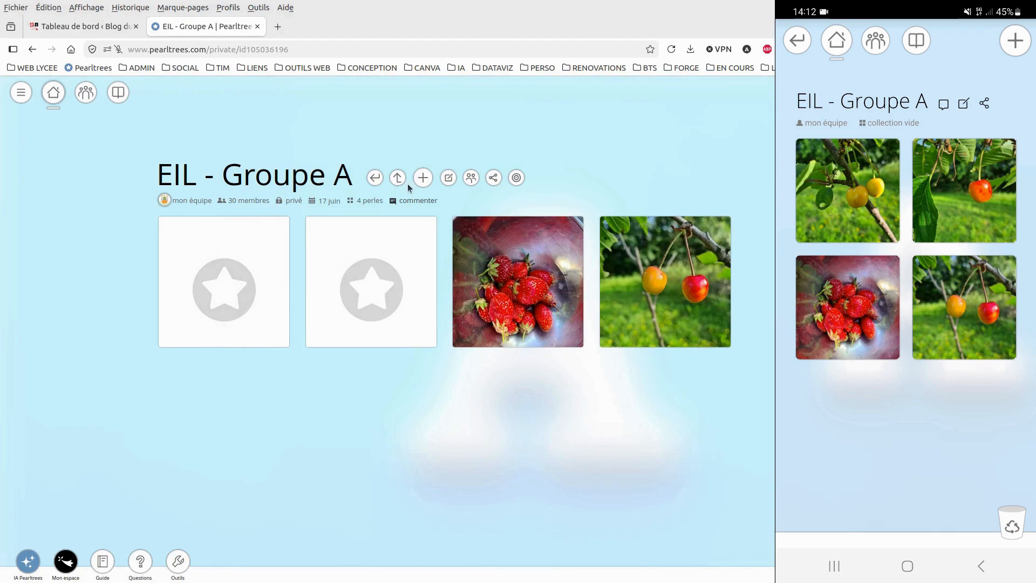
pyautogui.click(402, 179)
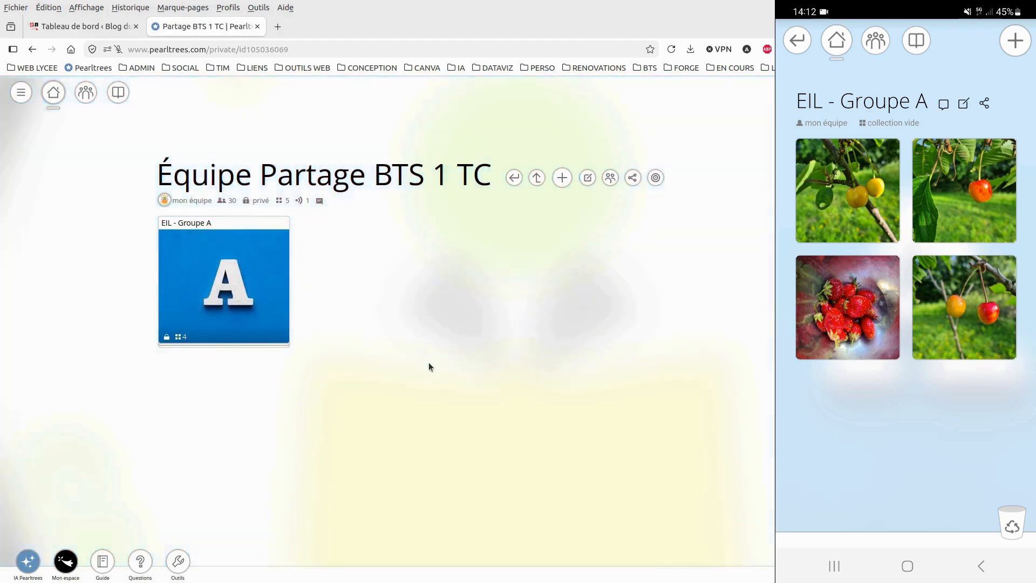